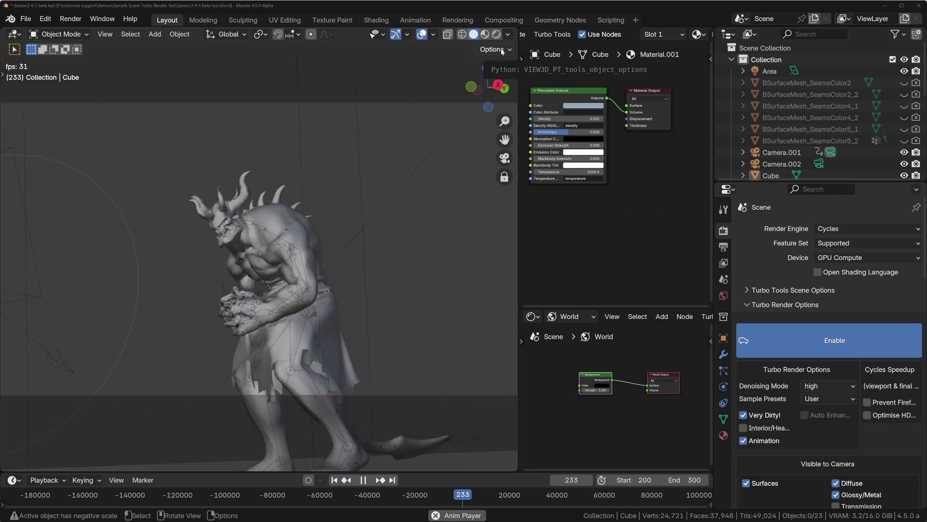
# Step: Stop the demon animation's playback at frame 286
pyautogui.press('space')
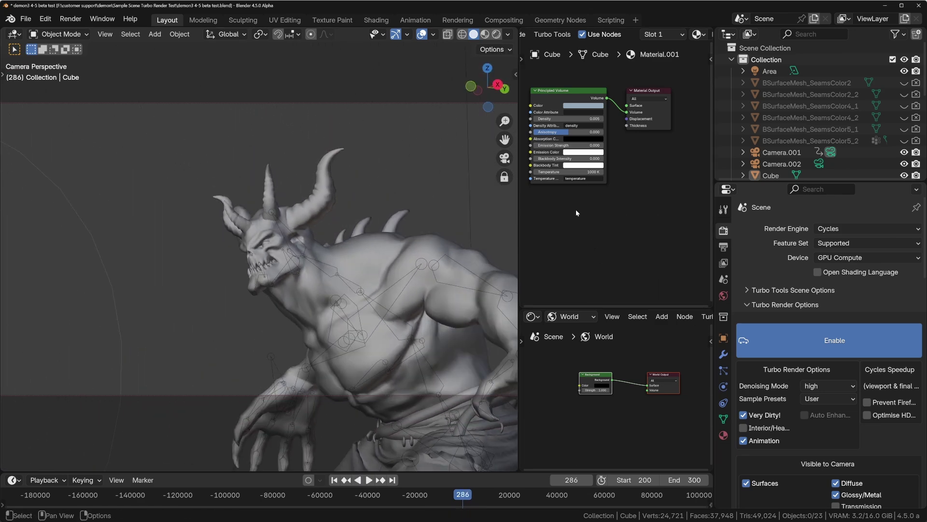
# Step: In the Compositing workspace, add a Denoise node via search and place it above the existing nodes
pyautogui.click(505, 19)
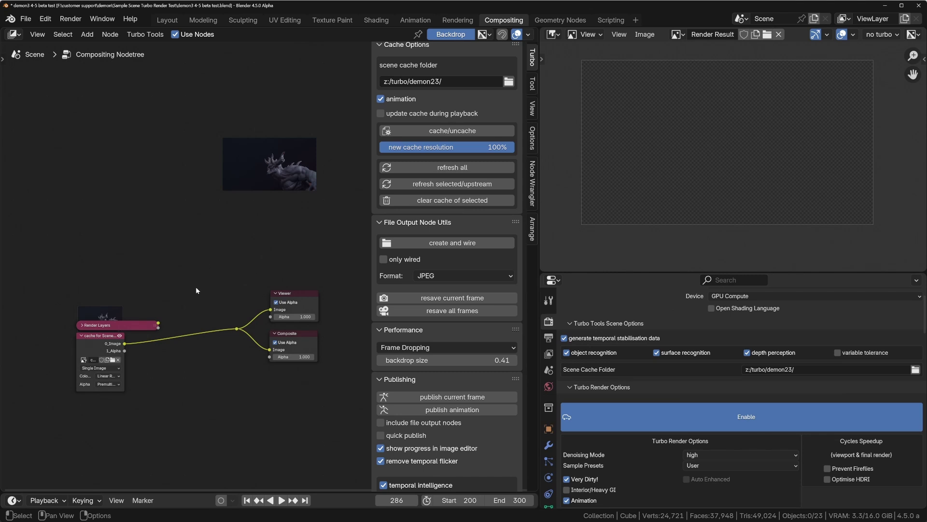
pyautogui.hotkey('shift', 'a')
pyautogui.write('denois')
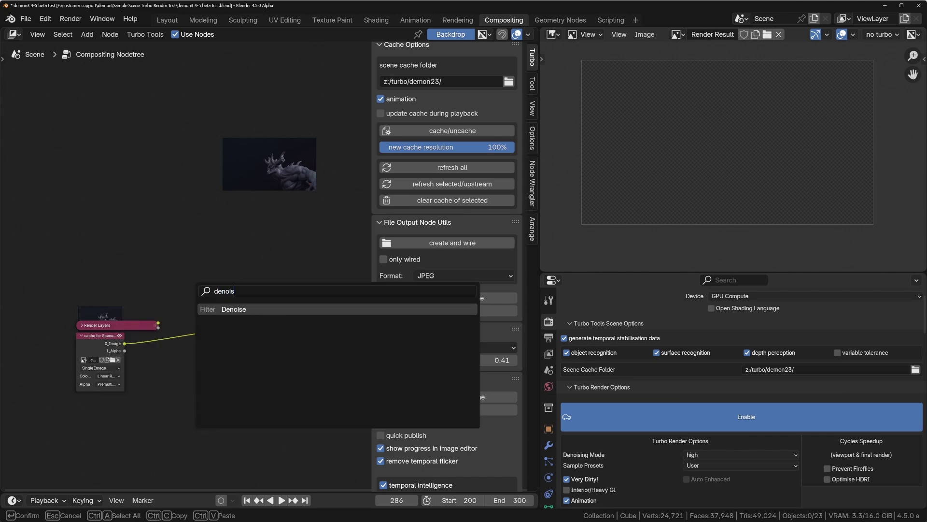
pyautogui.press('Return')
pyautogui.click(193, 231)
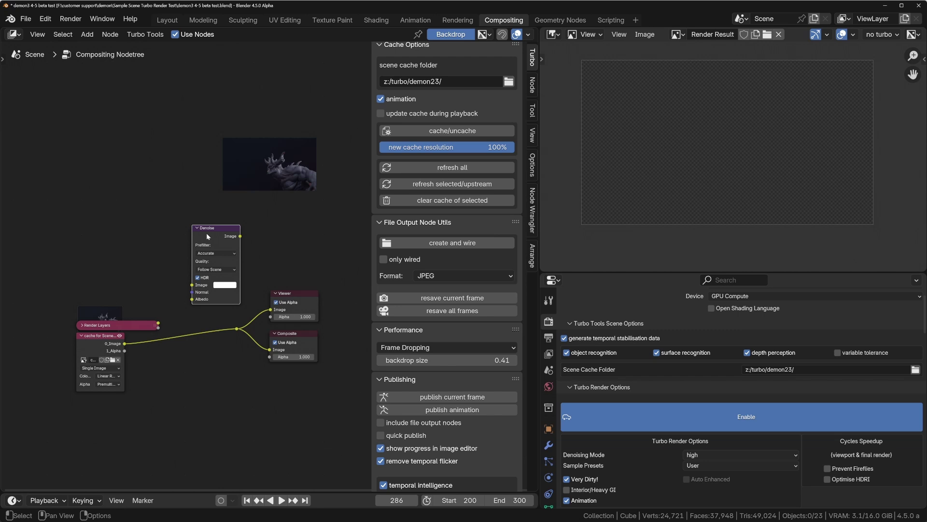
pyautogui.moveTo(207, 233); pyautogui.dragTo(226, 237)
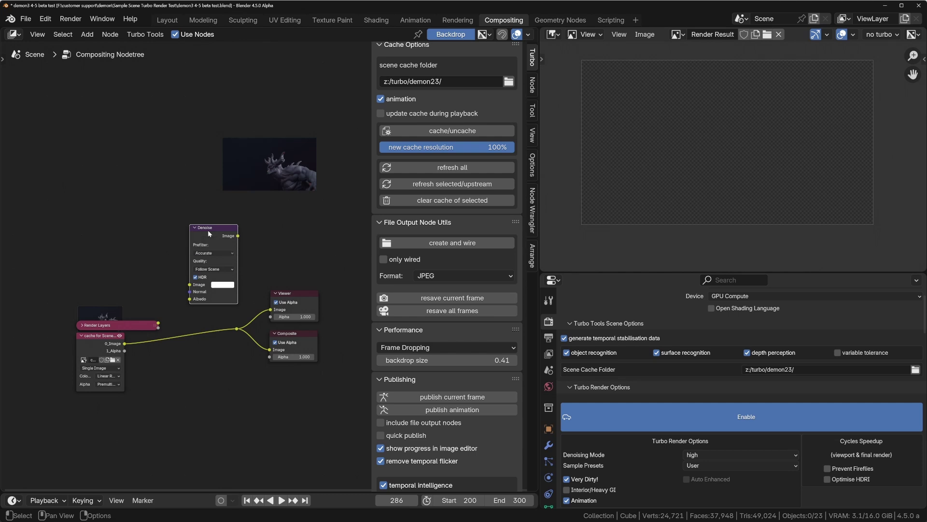
# Step: Delete the Denoise node and set Performance > Denoise Nodes denoising device to CPU
pyautogui.press('Delete')
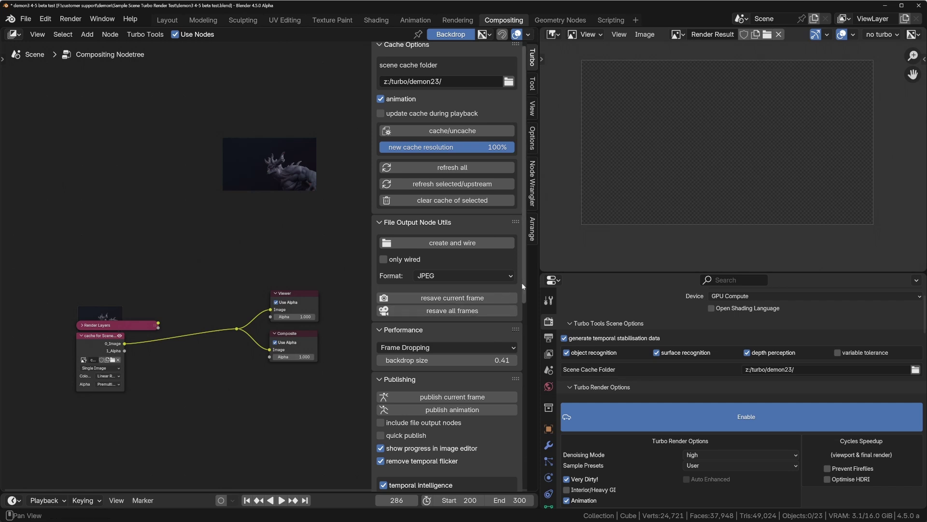
pyautogui.scroll(-10, 622, 480)
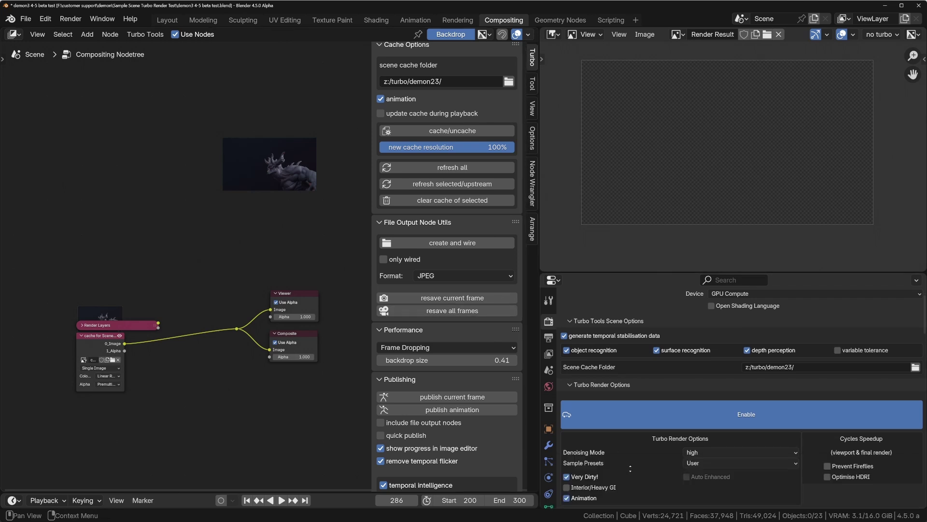
pyautogui.scroll(-15, 618, 396)
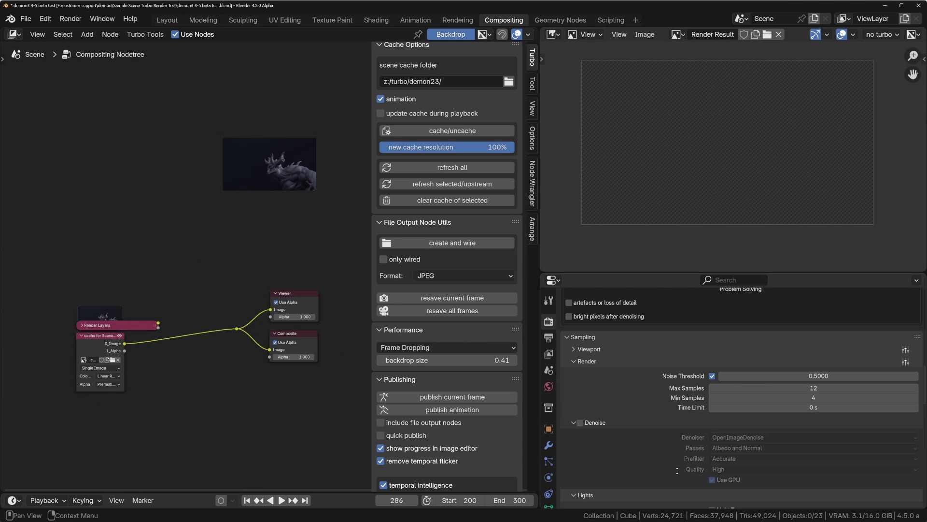
pyautogui.scroll(-5, 677, 496)
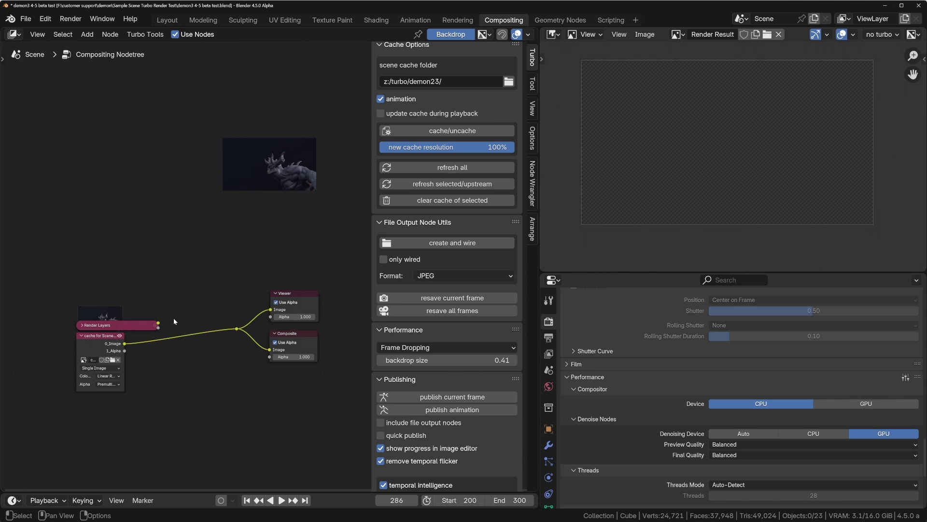
pyautogui.click(760, 436)
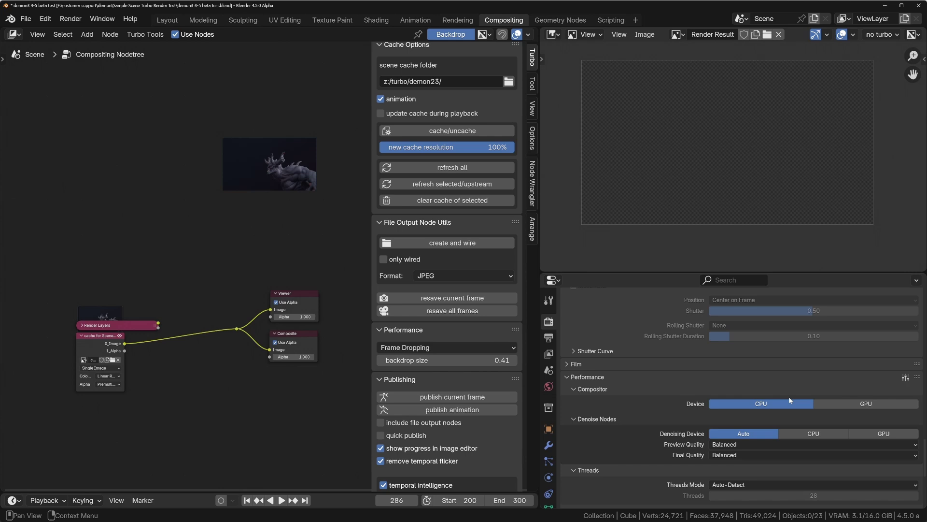
pyautogui.click(884, 433)
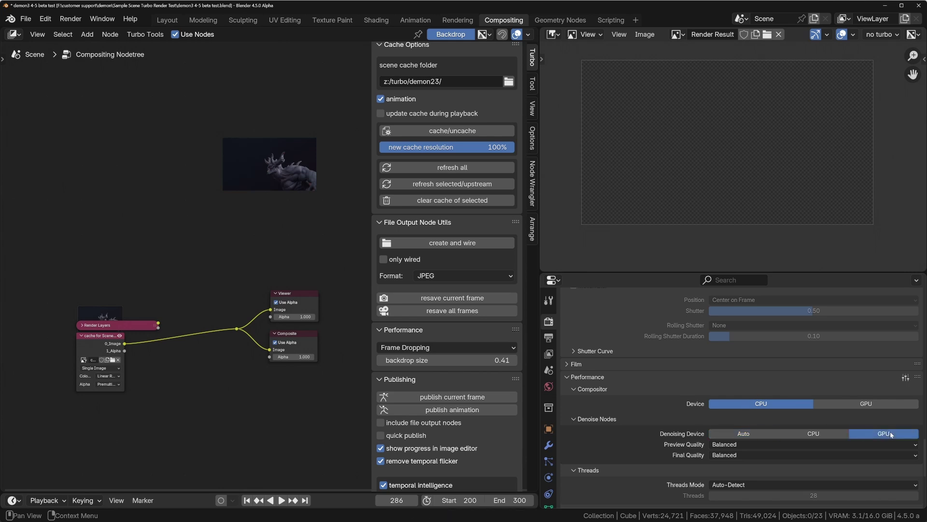
pyautogui.click(813, 434)
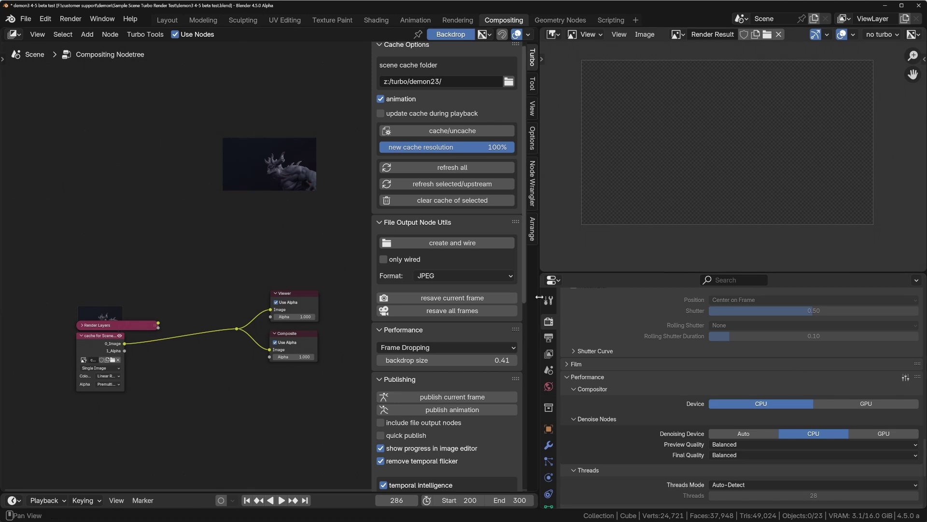
pyautogui.click(550, 338)
pyautogui.scroll(10, 693, 347)
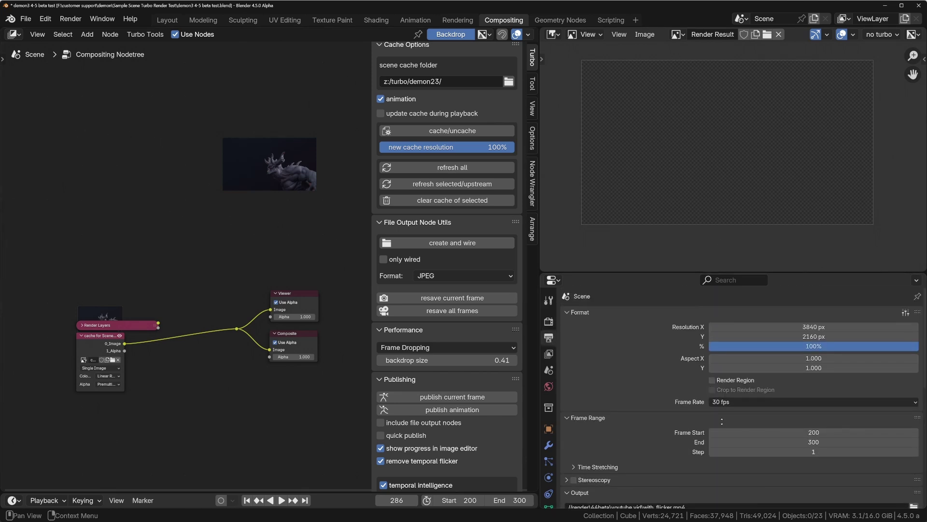
pyautogui.scroll(-7, 695, 400)
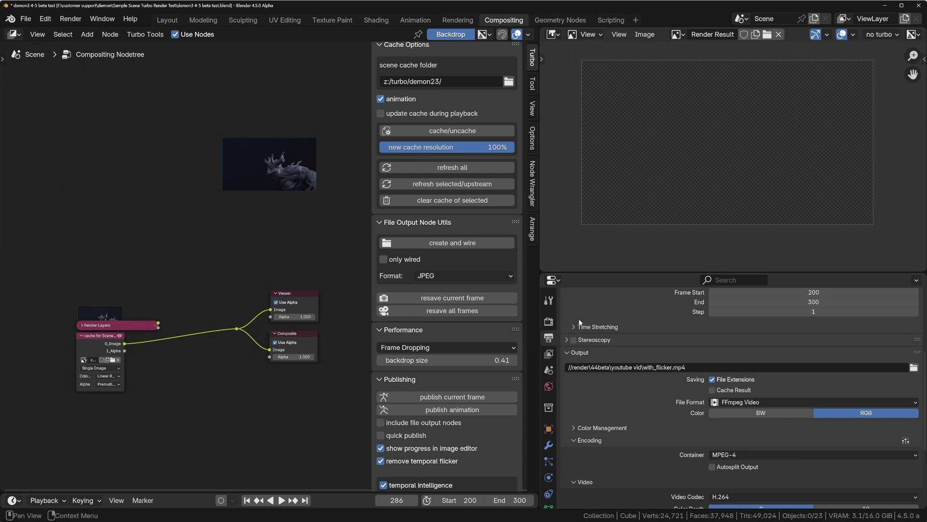
pyautogui.click(549, 321)
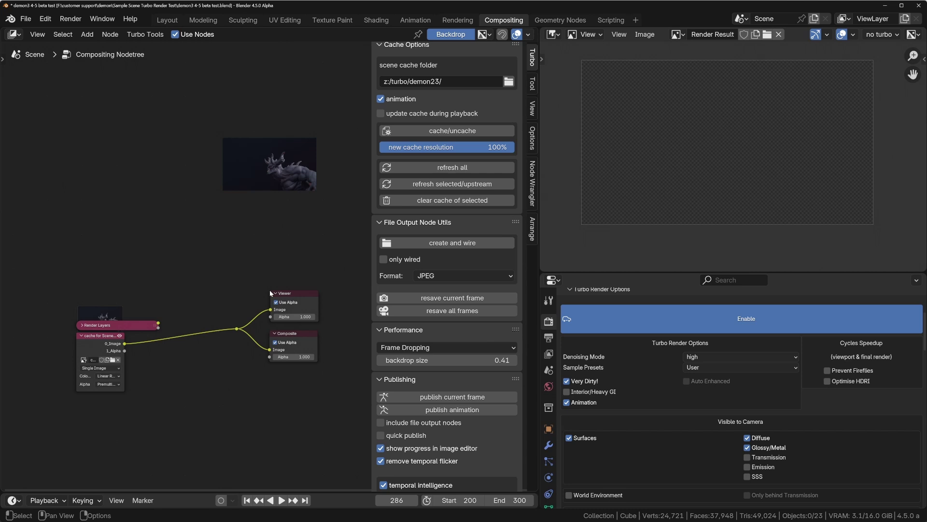
pyautogui.click(715, 358)
pyautogui.click(715, 358)
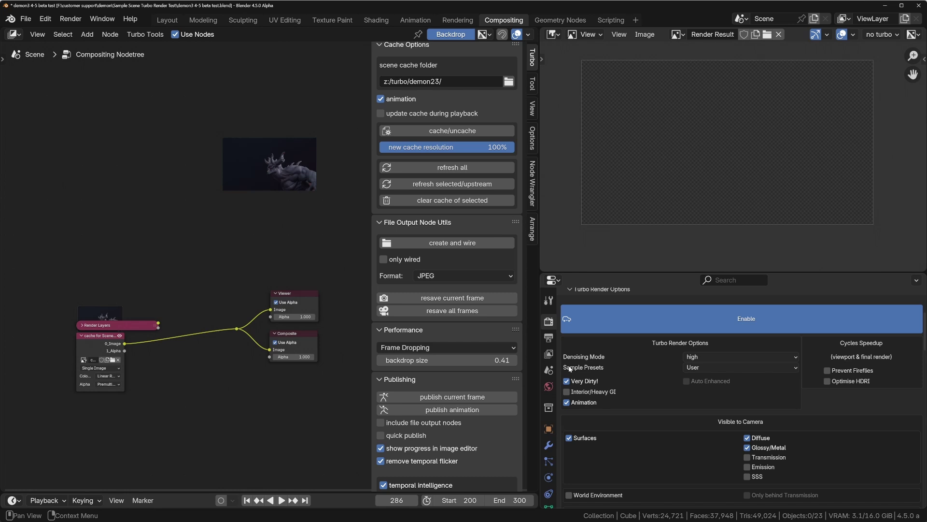
pyautogui.moveTo(629, 448); pyautogui.dragTo(648, 392, button='middle')
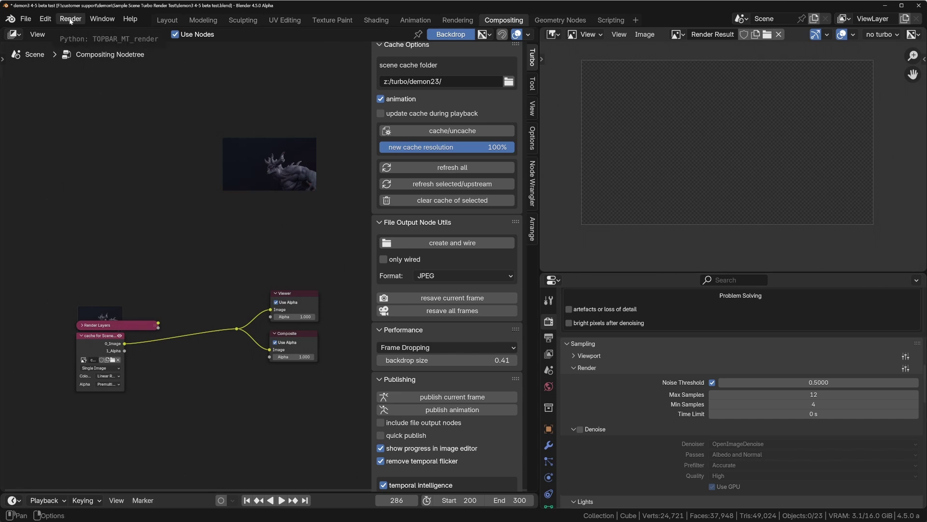
pyautogui.scroll(-15, 832, 413)
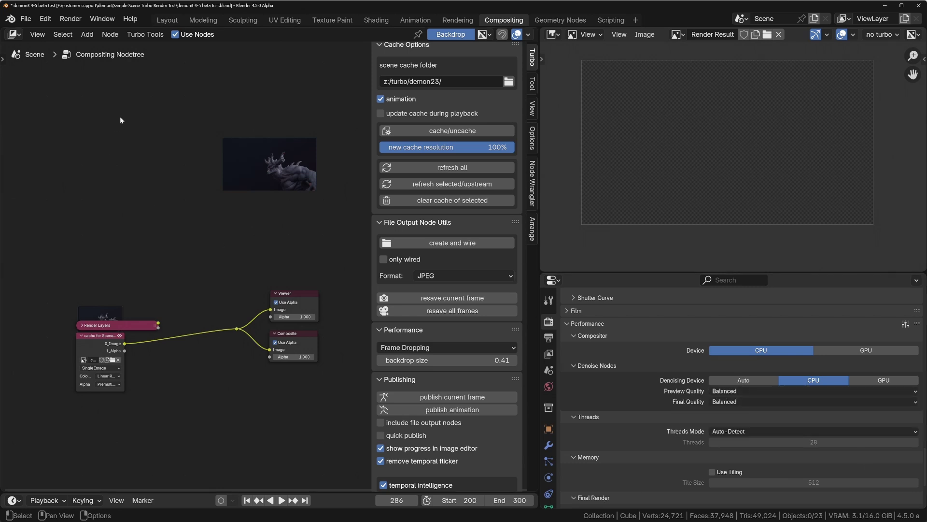
# Step: Render frame 286 as a still image with Turbo Tools
pyautogui.click(72, 19)
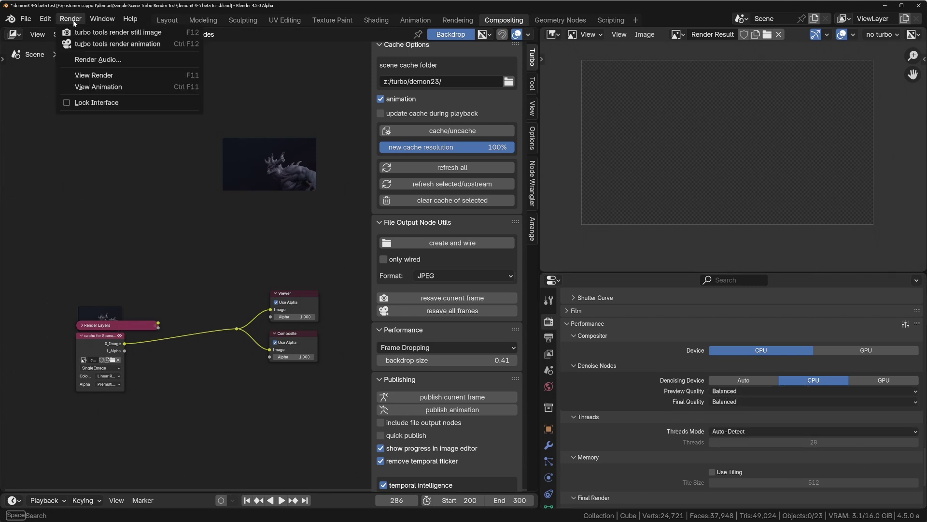
pyautogui.click(106, 32)
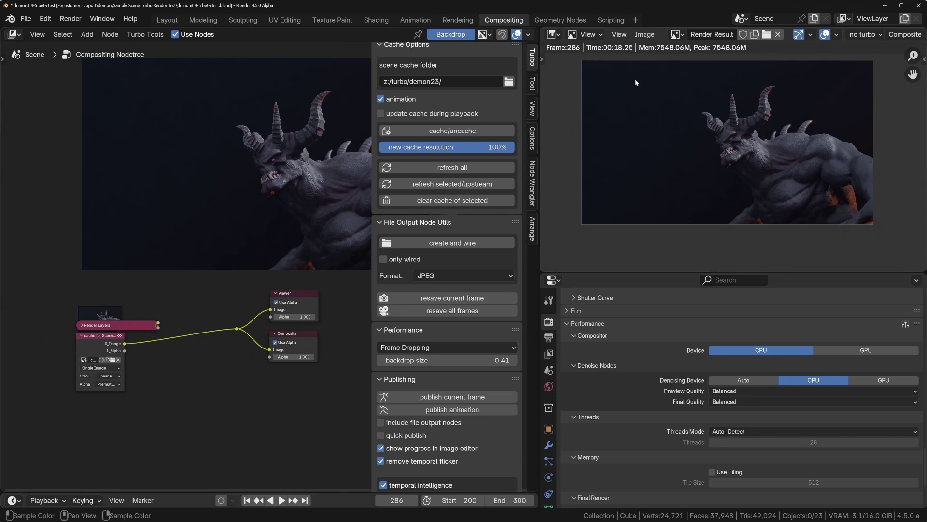
# Step: Switch the Denoise Nodes device to GPU and re-render the still with Turbo Tools
pyautogui.click(885, 382)
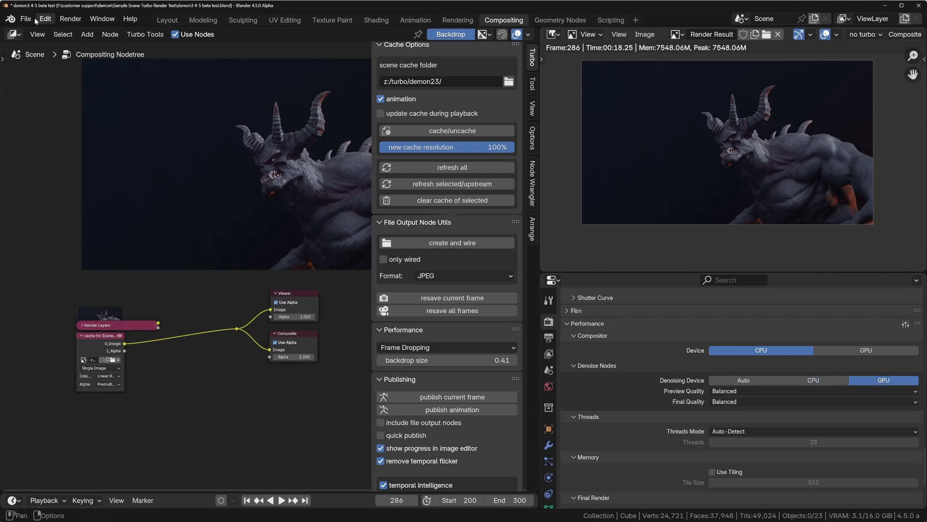
pyautogui.click(62, 20)
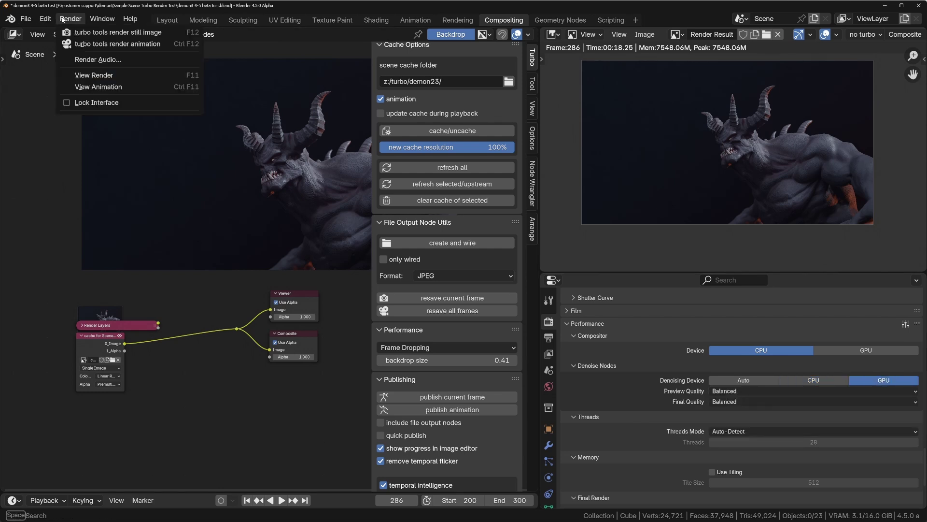
pyautogui.click(91, 34)
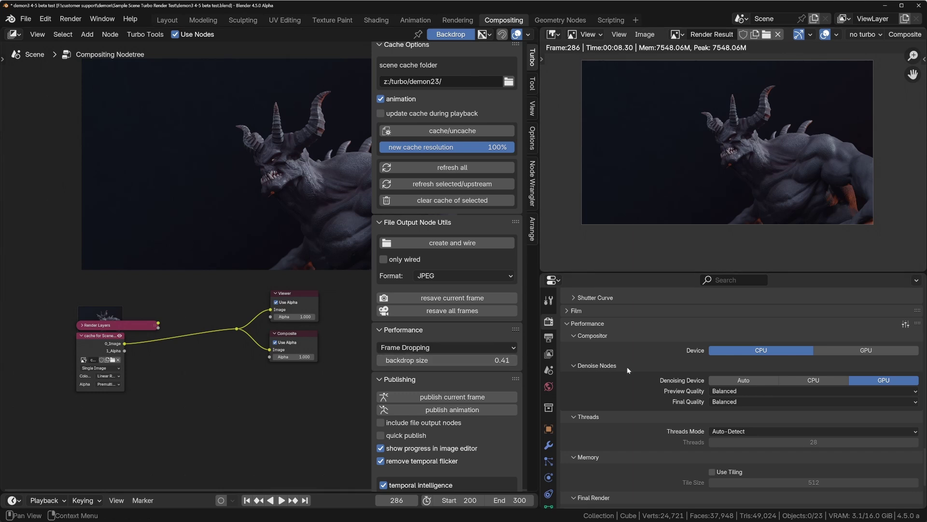
# Step: Set the render resolution scale to 25% in Output properties
pyautogui.click(549, 338)
pyautogui.scroll(8, 631, 341)
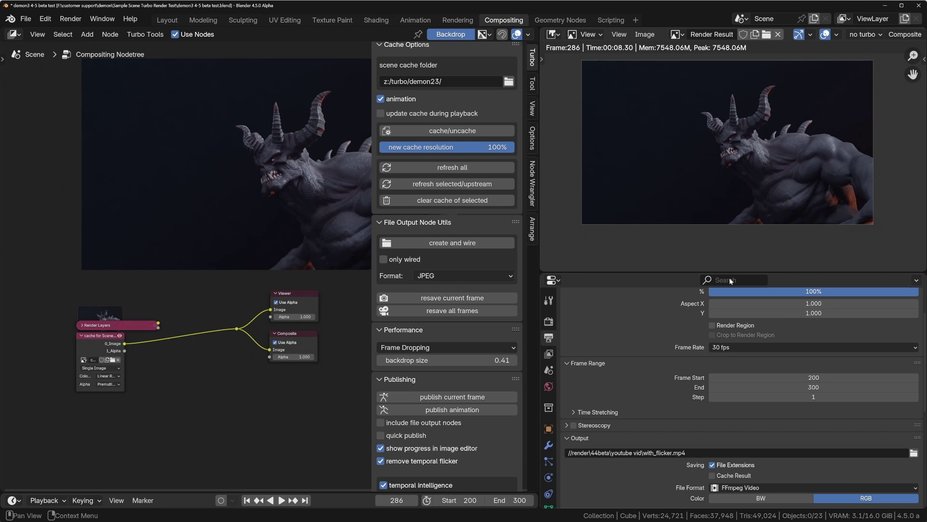
pyautogui.scroll(3, 797, 300)
pyautogui.doubleClick(797, 345)
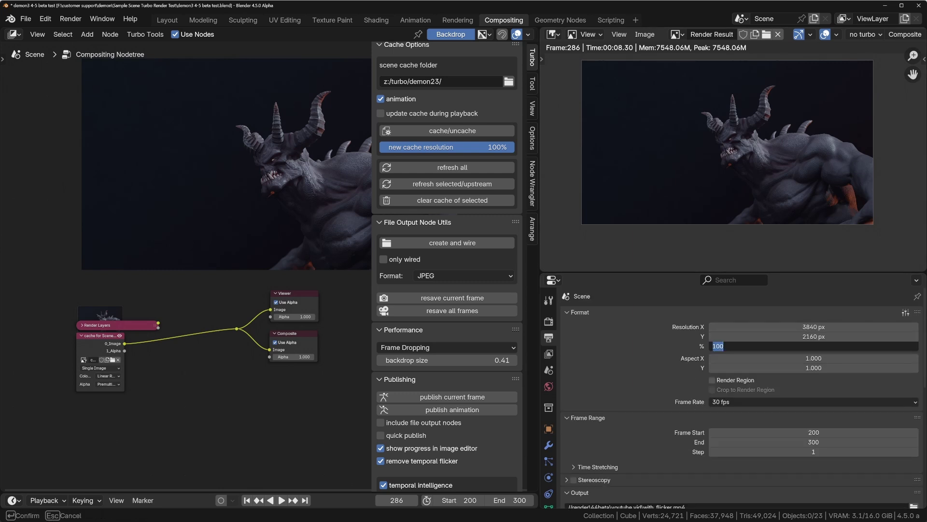
pyautogui.write('25')
pyautogui.press('Return')
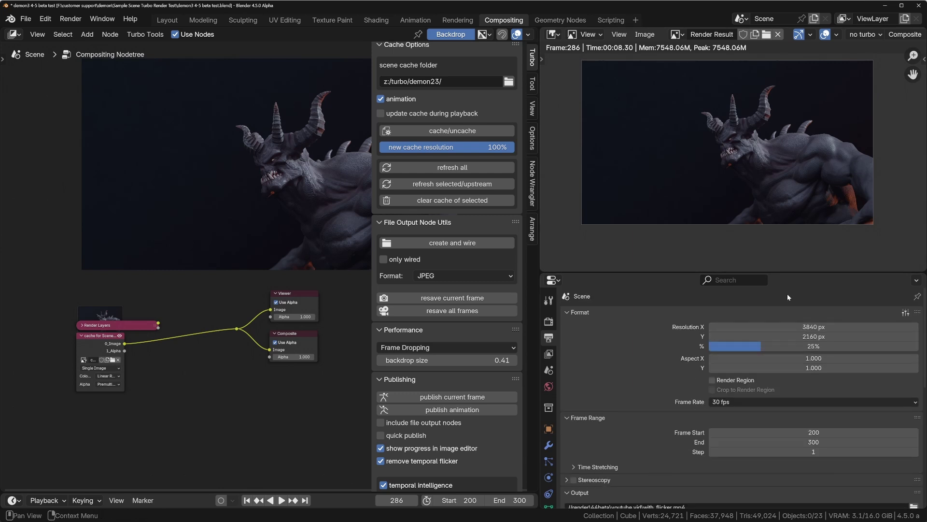
# Step: Add 'v2' to the output folder path so renders go to 'youtube vid v2'
pyautogui.scroll(-7, 643, 367)
pyautogui.click(642, 368)
pyautogui.click(643, 368)
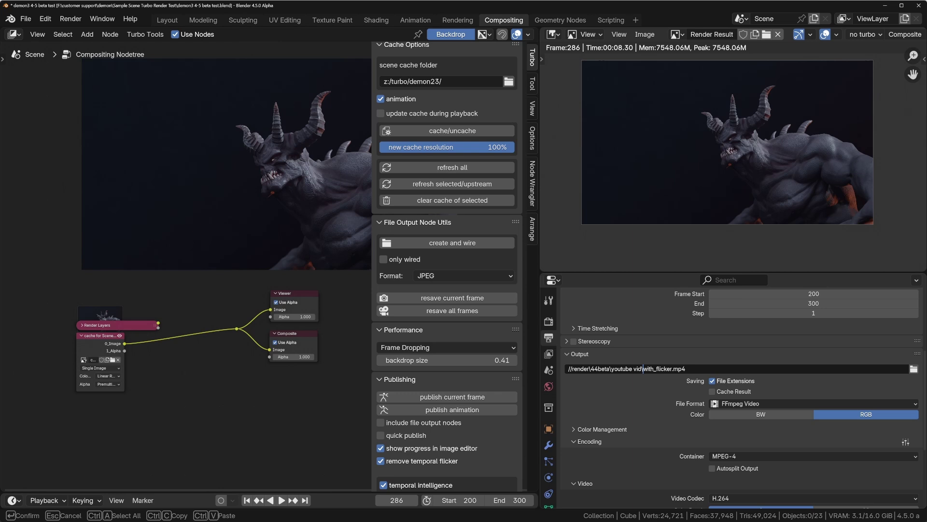
pyautogui.write('v2')
pyautogui.press('Return')
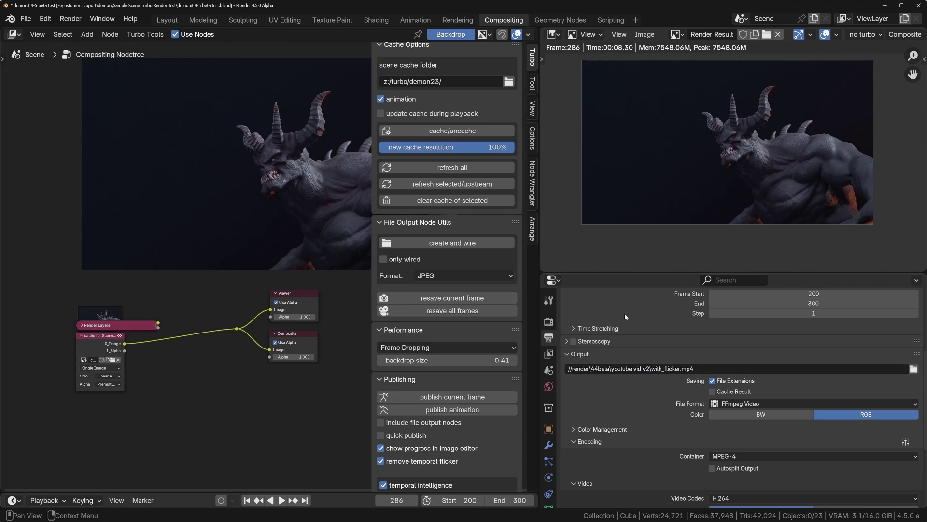
# Step: Render the frame 200–300 animation with Turbo Tools
pyautogui.click(71, 18)
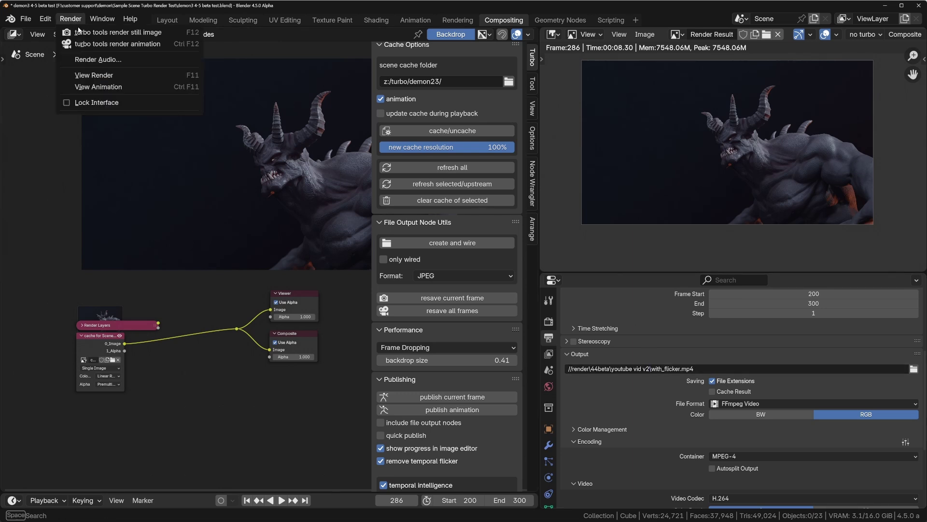
pyautogui.click(125, 45)
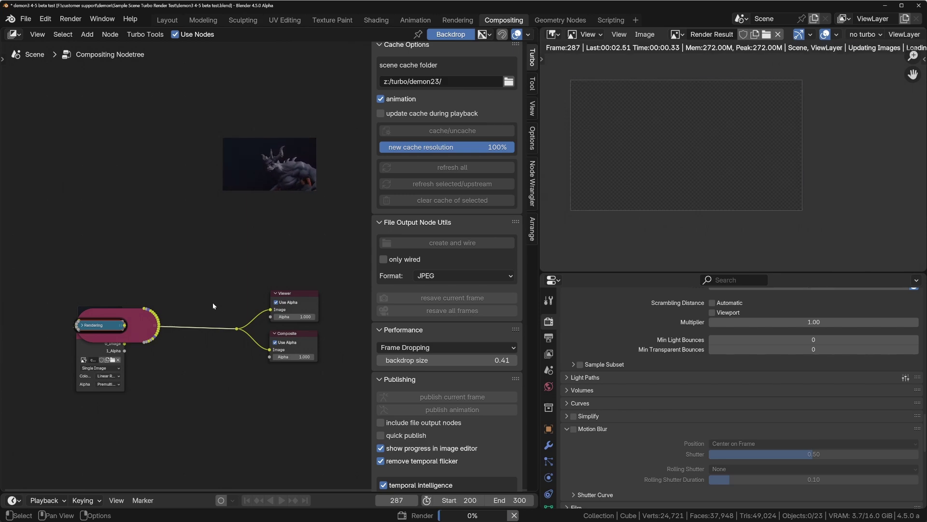
pyautogui.click(549, 338)
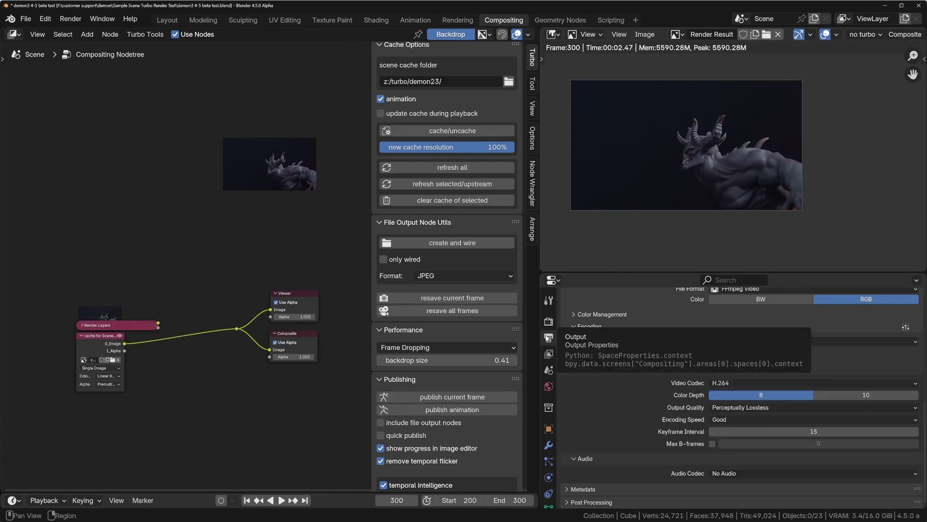
# Step: Watch with_flicker.mp4 in VLC to check the demon animation's flicker
pyautogui.scroll(8, 852, 431)
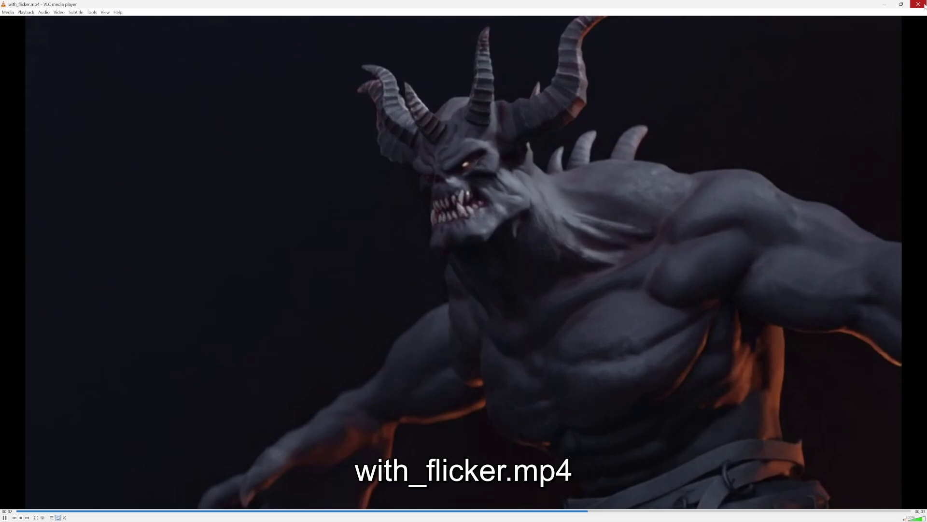
# Step: Close VLC and scroll to Turbo Tools' temporal intelligence and motion analysis settings
pyautogui.click(919, 4)
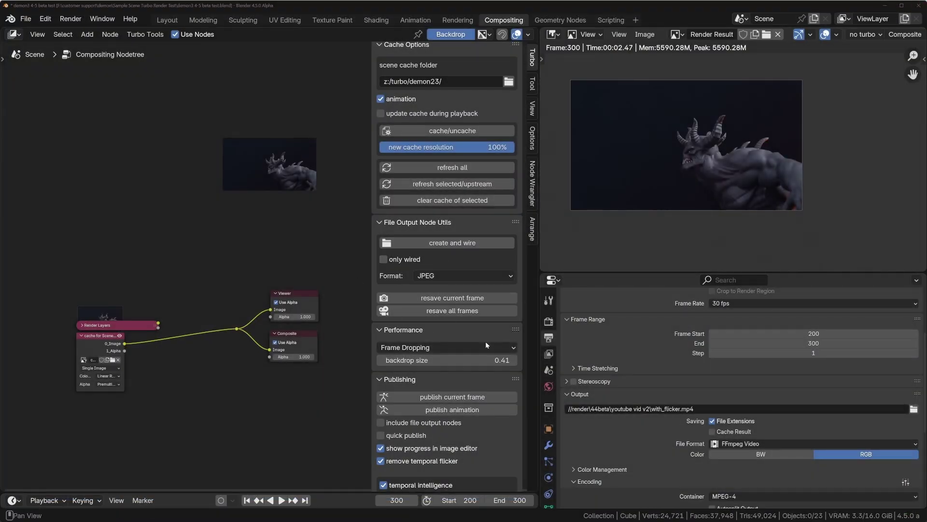
pyautogui.scroll(-8, 463, 419)
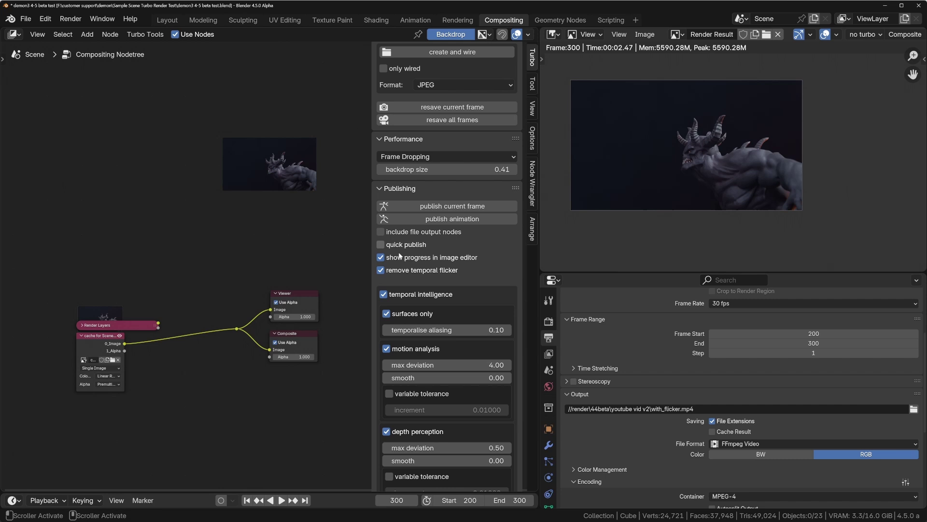
# Step: Edit the output file name, removing 'with_' and adding 'removed' to get 'flicker removed.mp4'
pyautogui.click(636, 414)
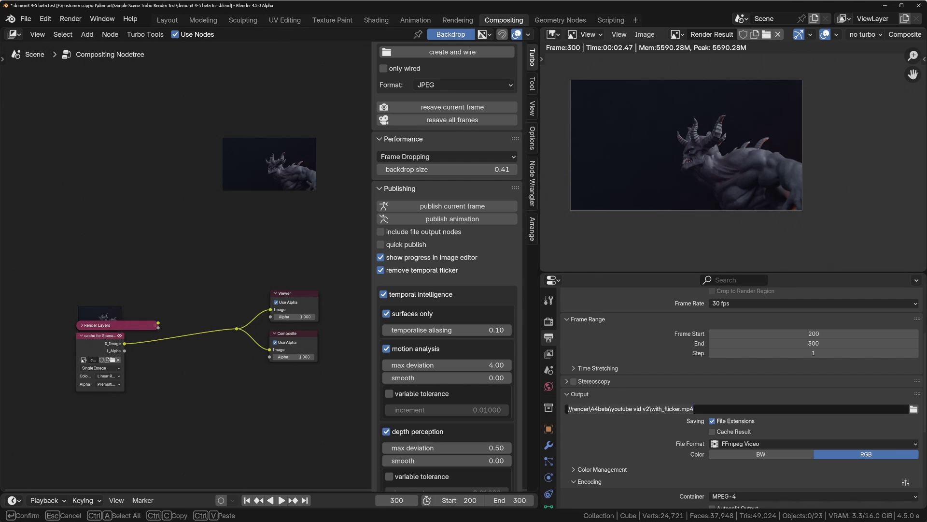
pyautogui.click(651, 408)
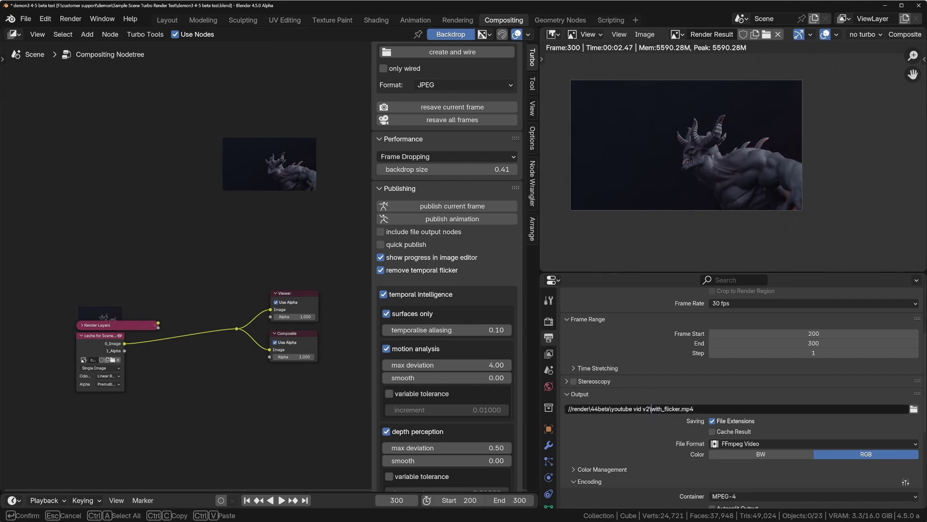
pyautogui.press('Delete')
pyautogui.press('Delete')
pyautogui.press('Delete')
pyautogui.press('Delete')
pyautogui.press('Delete')
pyautogui.write('removed')
pyautogui.press('Return')
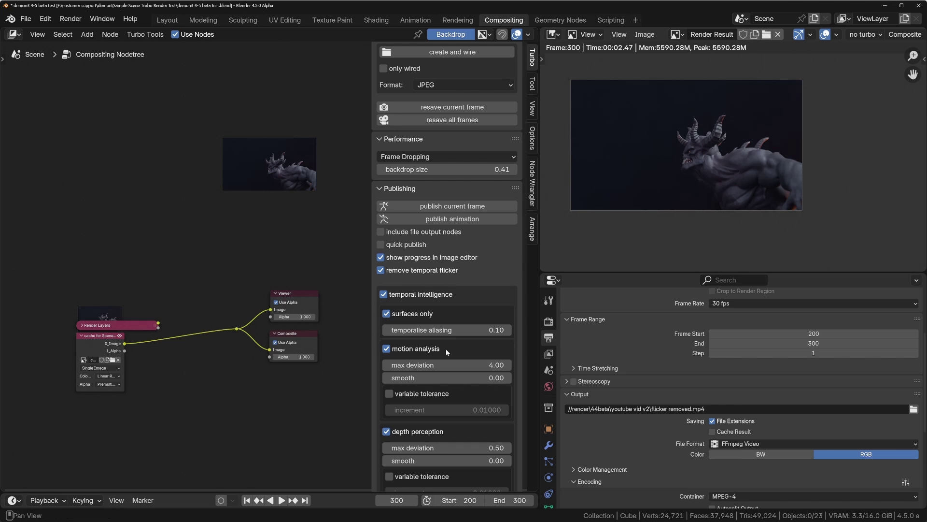
# Step: Run Turbo Tools' publish animation with temporal flicker removal enabled
pyautogui.scroll(-5, 477, 277)
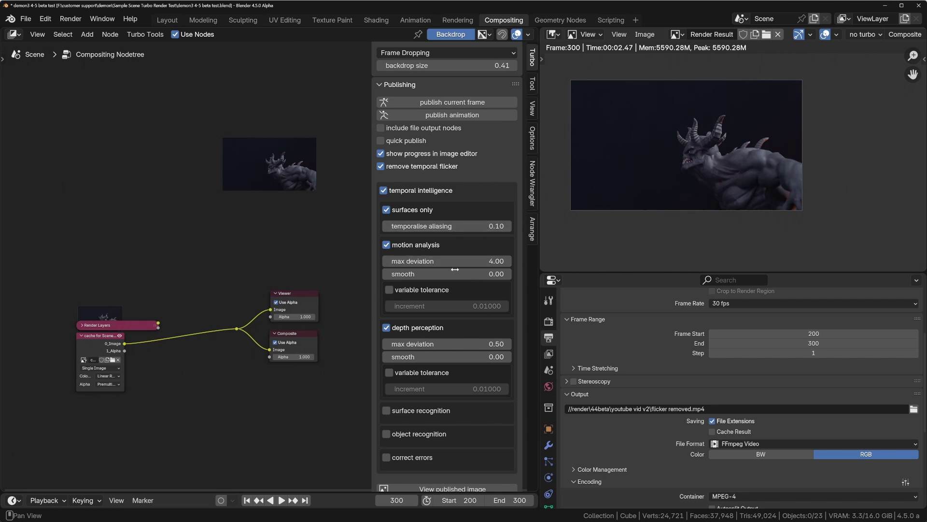
pyautogui.scroll(7, 454, 167)
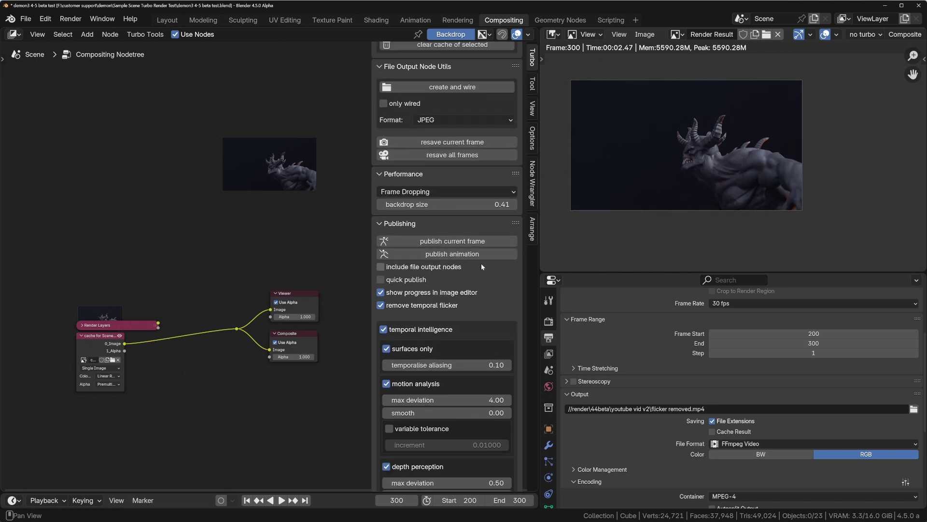
pyautogui.click(449, 255)
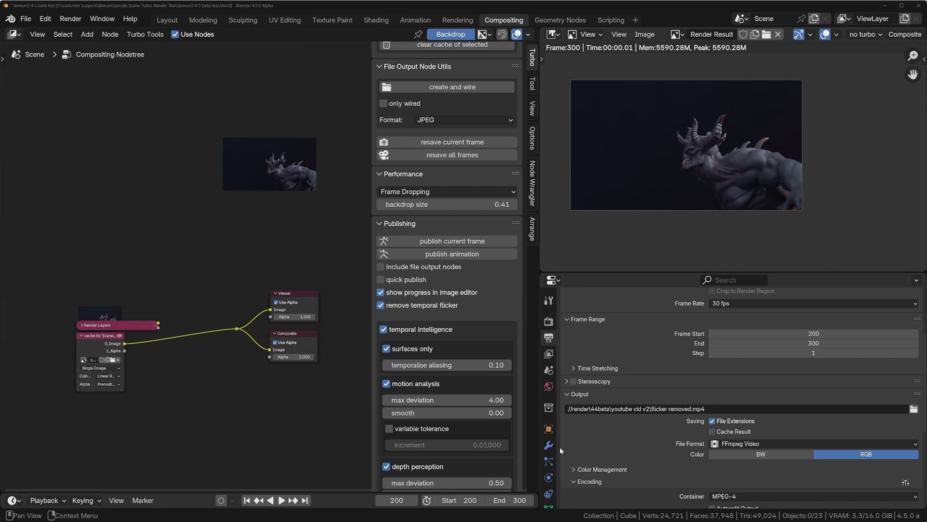
# Step: Show the Render properties and check that Denoise is turned off
pyautogui.click(549, 322)
pyautogui.scroll(-10, 767, 439)
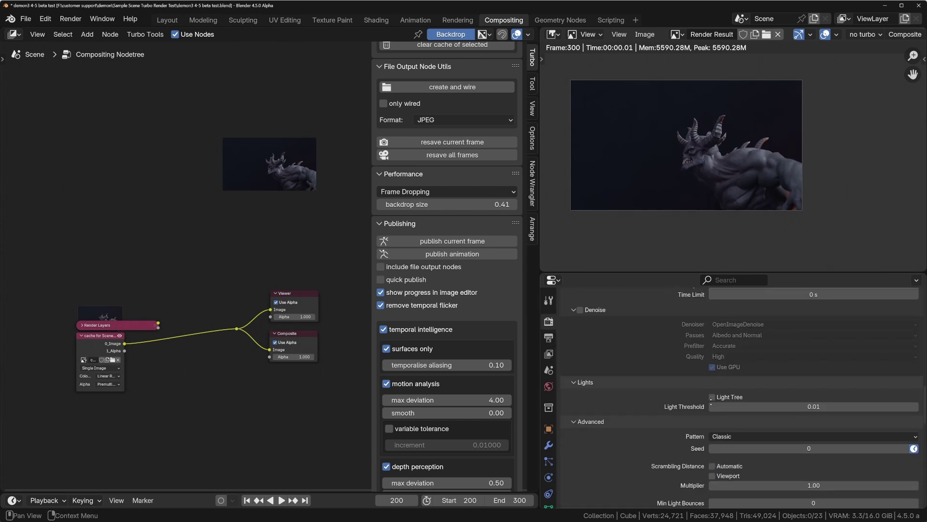
pyautogui.scroll(1, 767, 439)
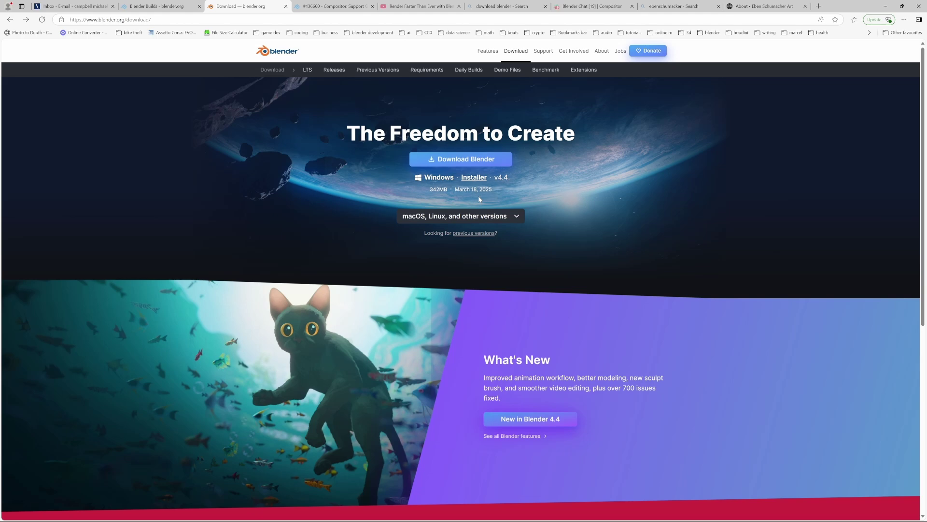
# Step: Go to the Blender Experimental downloads, then the PR136660 Windows x64 build page
pyautogui.scroll(-5, 354, 381)
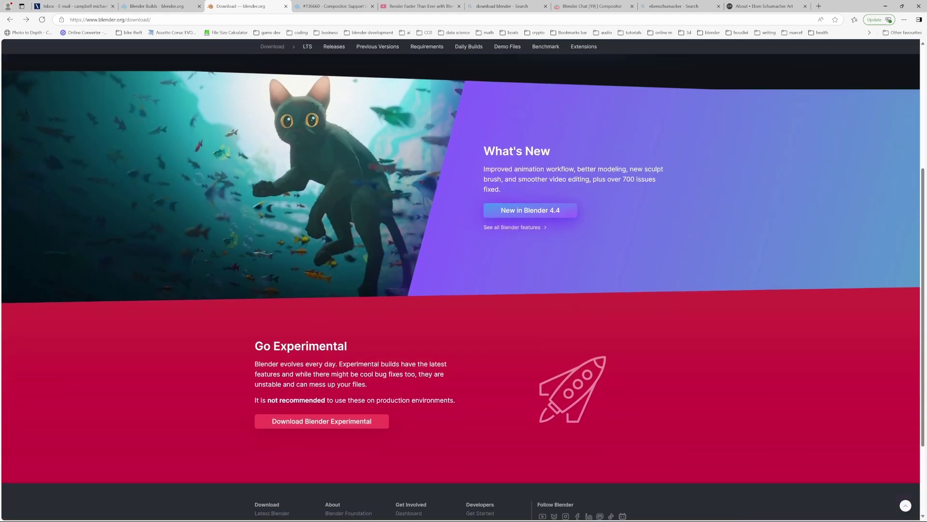
pyautogui.click(331, 342)
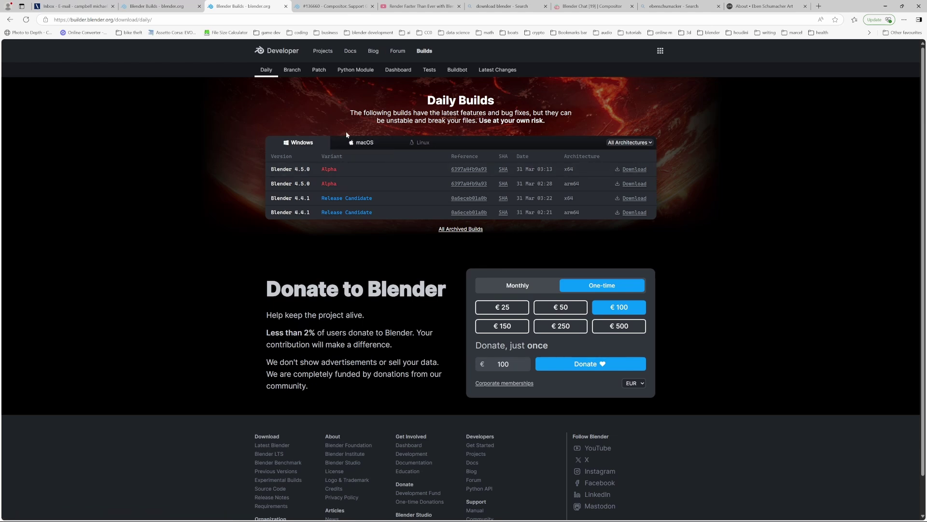
pyautogui.hotkey('ctrl', 'Tab')
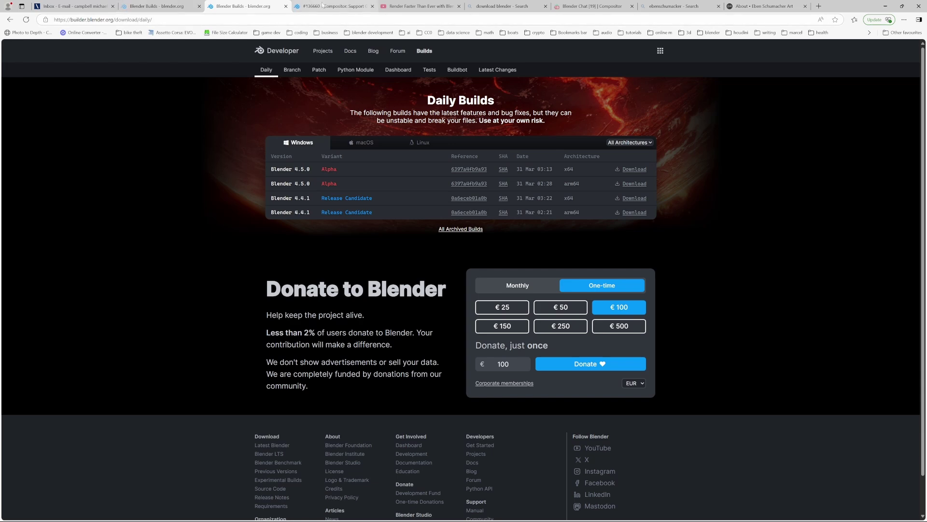
pyautogui.click(162, 7)
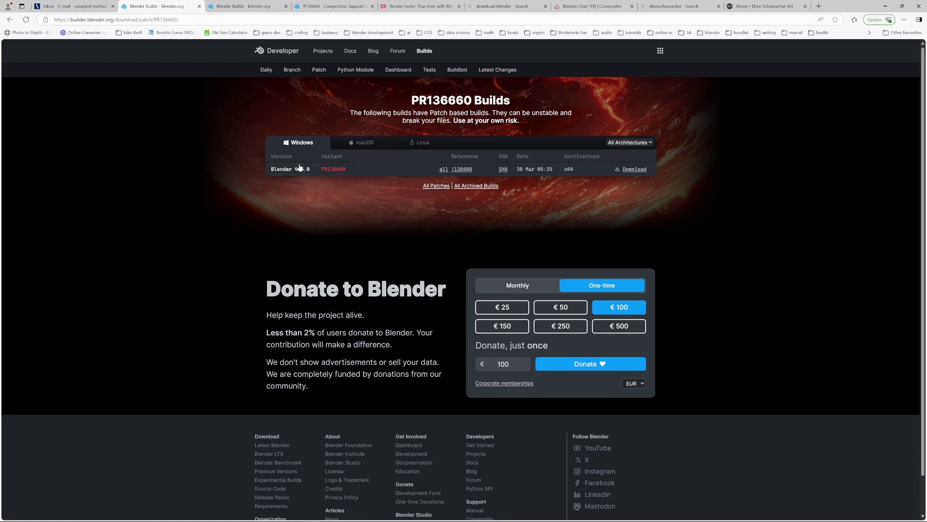
pyautogui.click(357, 144)
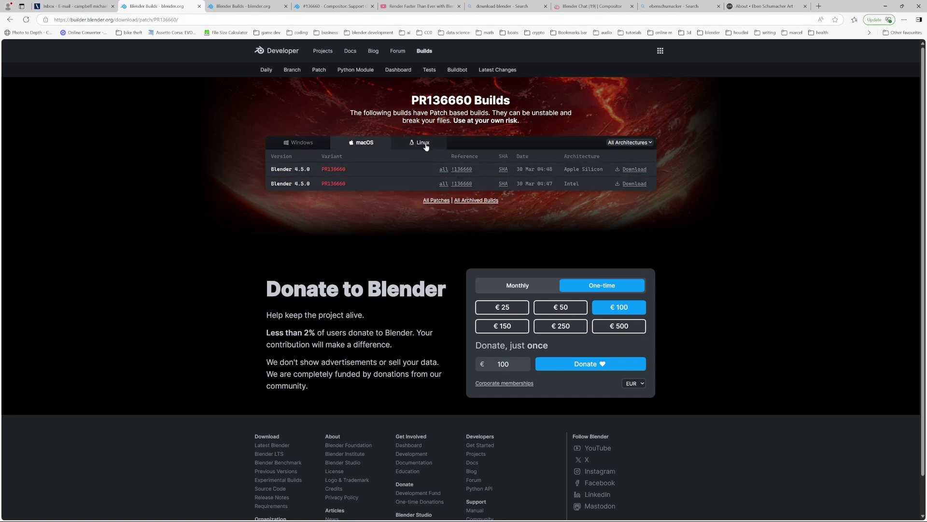
pyautogui.click(299, 144)
pyautogui.click(365, 144)
pyautogui.click(421, 144)
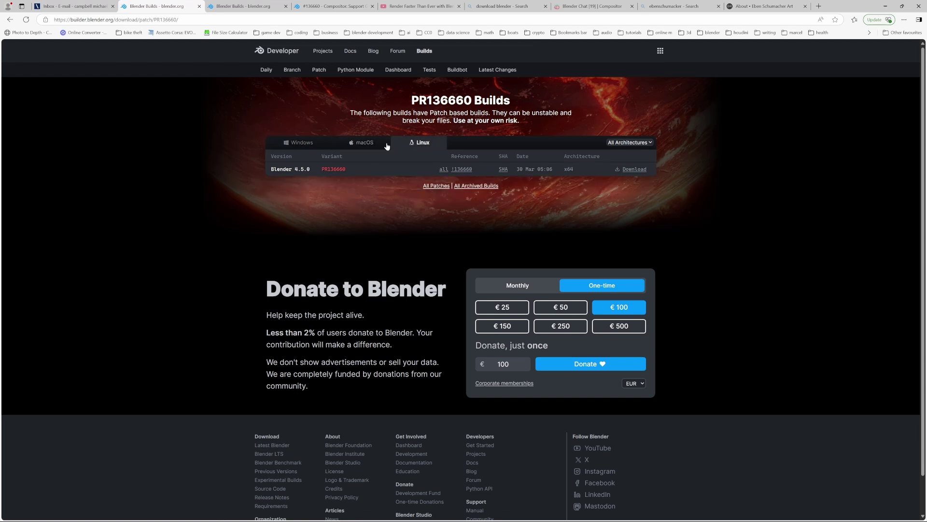
pyautogui.click(293, 145)
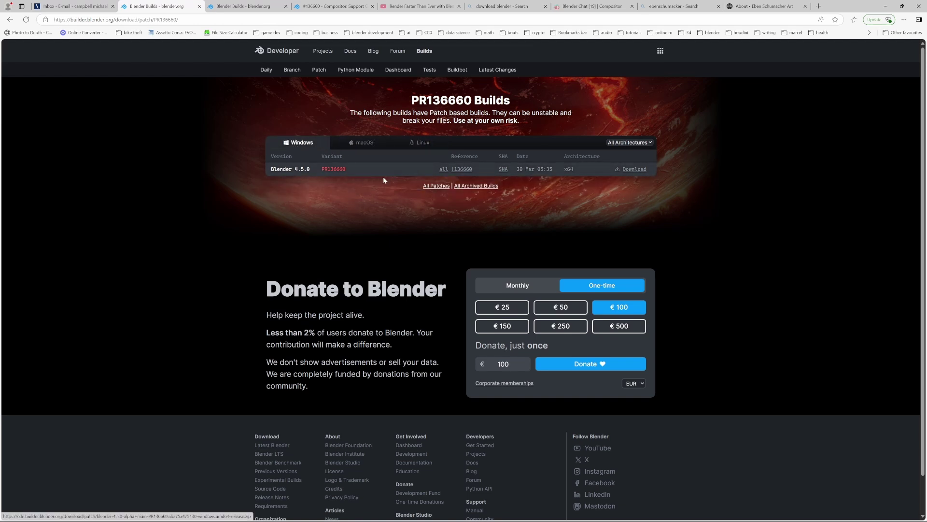